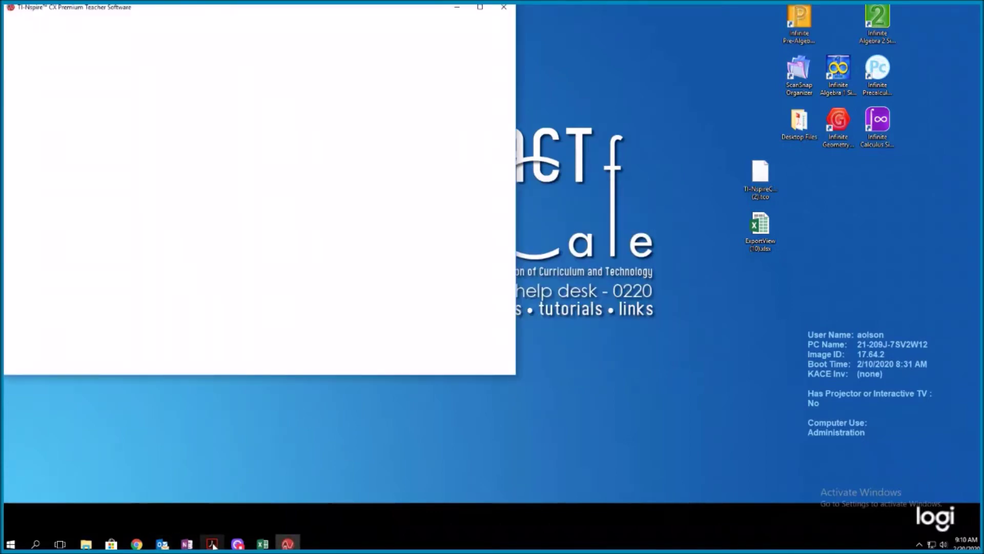
- Start TI-Nspire CX Premium Teacher Software and let its Class workspace finish loading
mouse_move(213, 546)
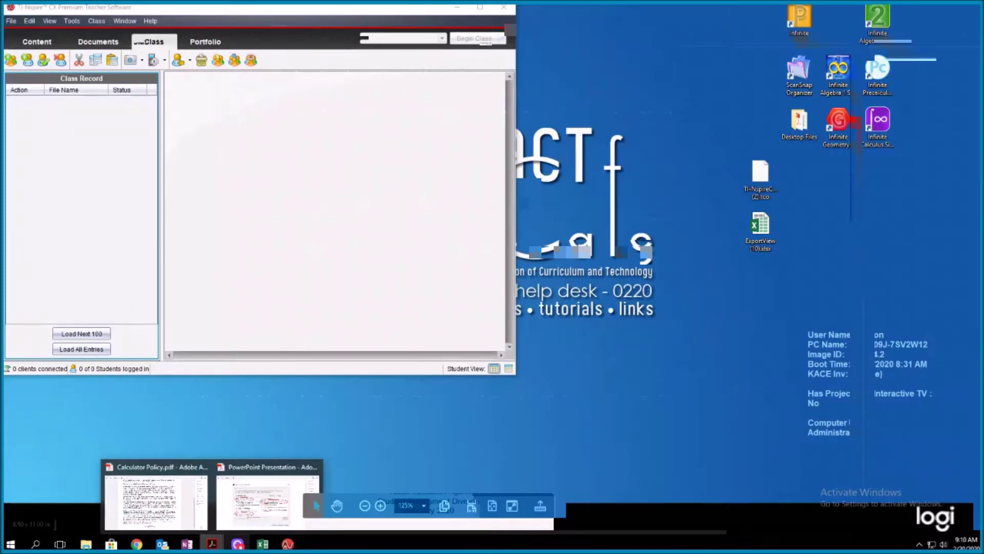
- Bring Calculator Policy.pdf to the front and scroll to the handheld calculator restrictions paragraph
click(156, 500)
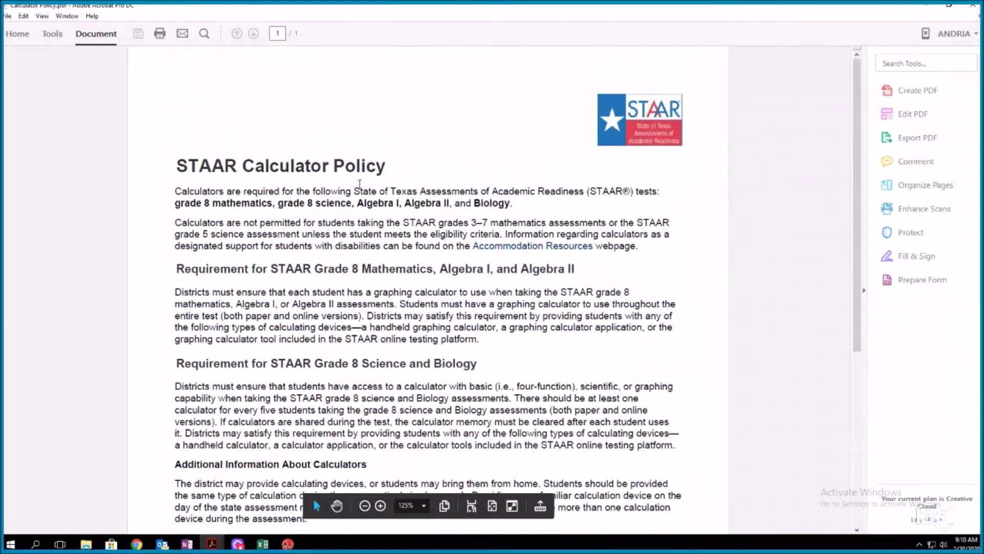
scroll(408, 236, down, 5)
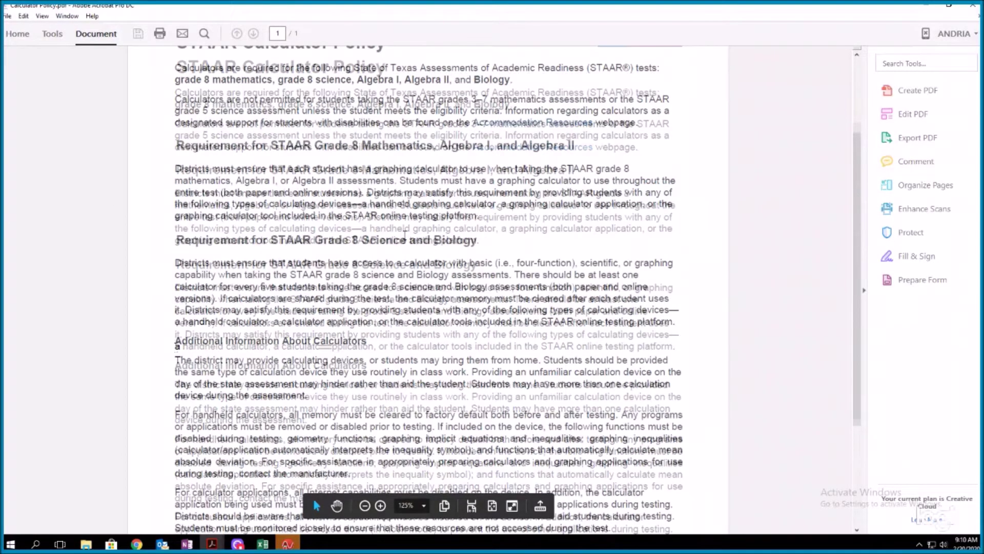
scroll(372, 344, down, 4)
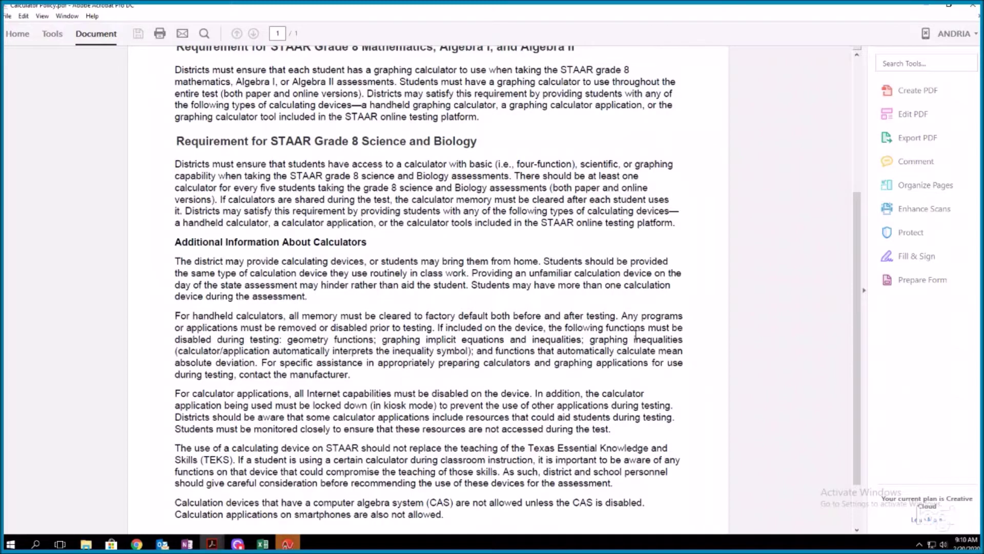
scroll(635, 333, down, 2)
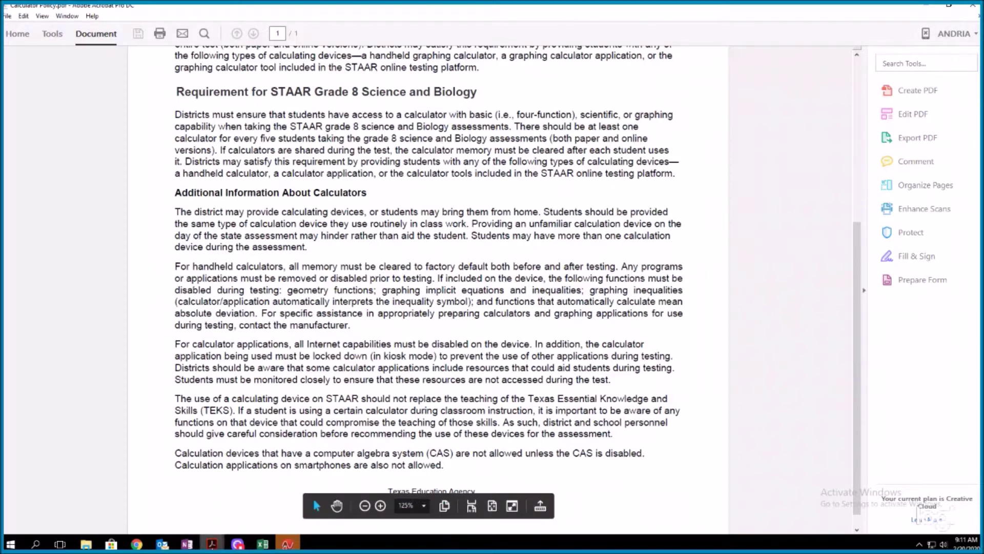
mouse_move(212, 543)
mouse_move(277, 521)
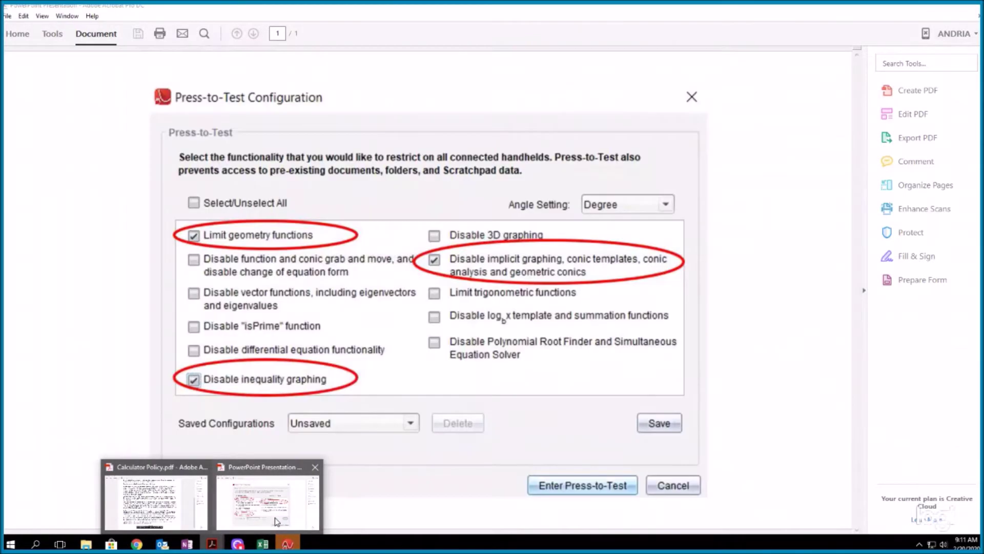
click(277, 521)
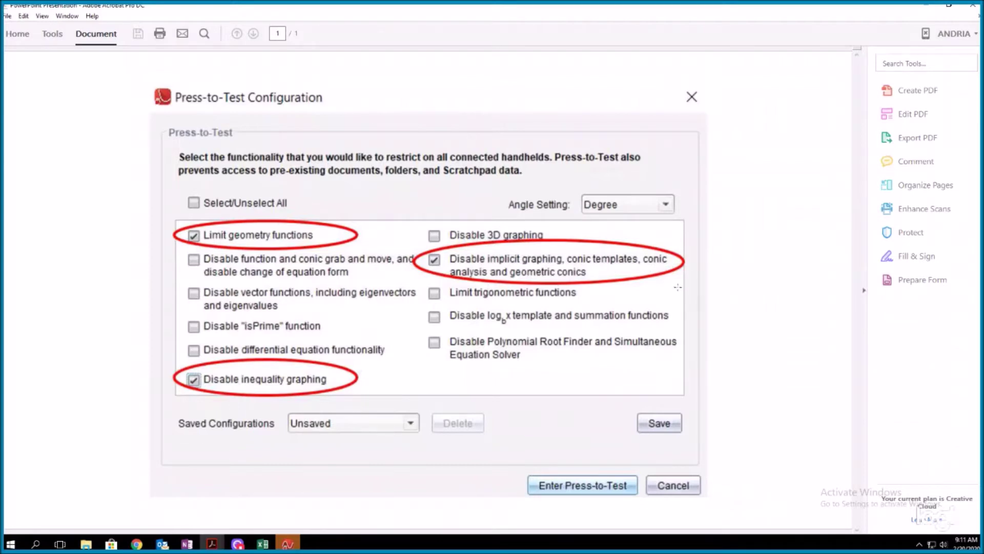
click(928, 7)
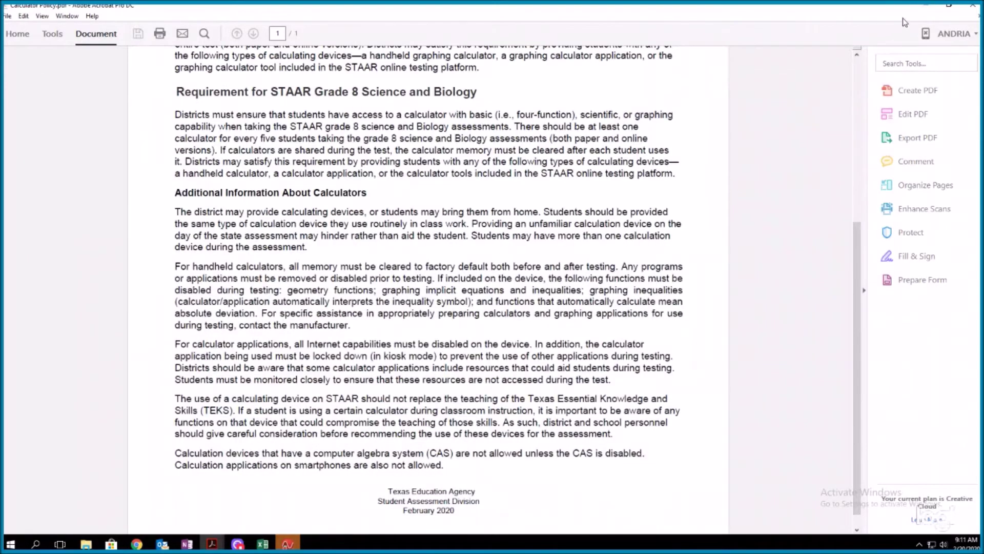
- Minimize Acrobat and close the Check for Notifications dialog in the teacher software
click(927, 7)
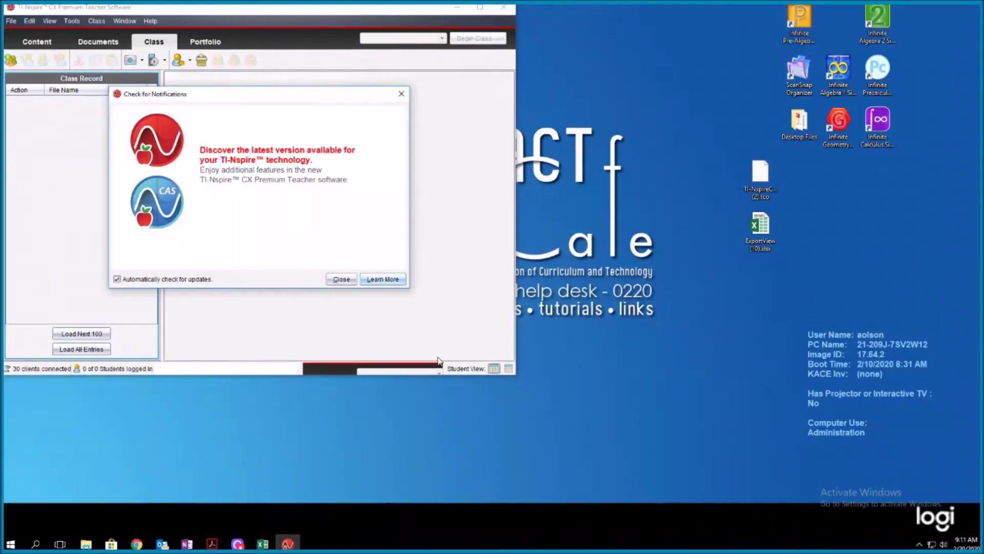
click(348, 282)
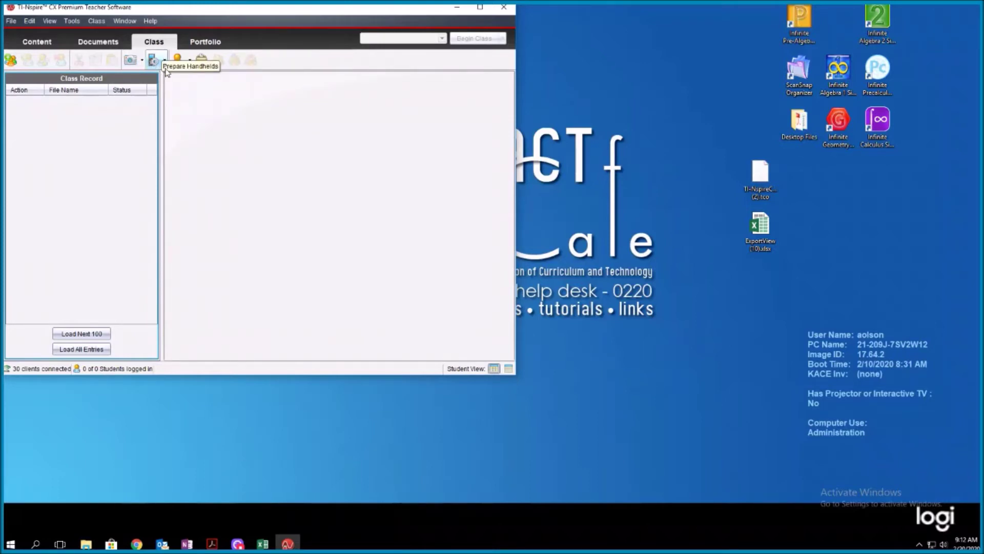
- Open Enter Press-to-Test from the Prepare Handhelds dropdown and check Limit geometry functions
click(164, 61)
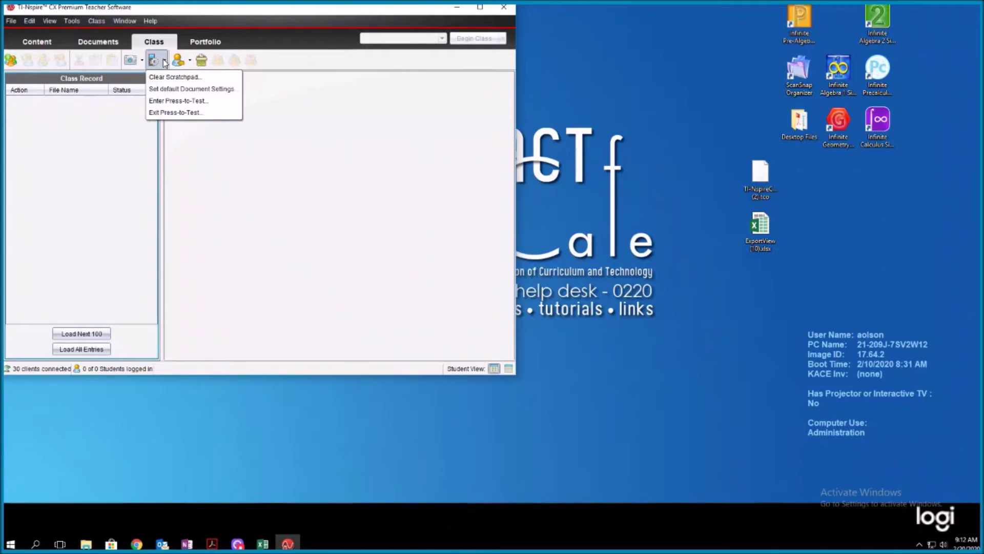
click(185, 105)
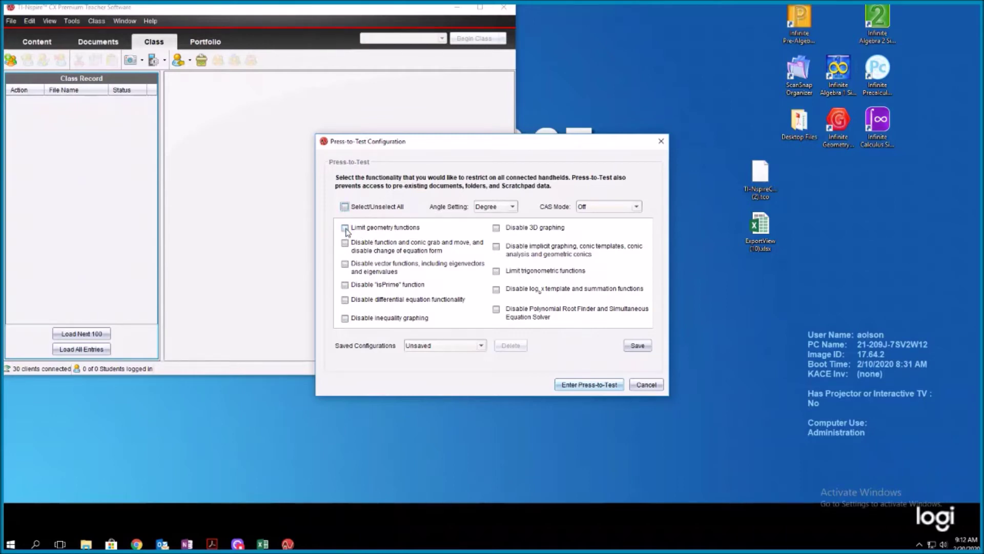
click(345, 228)
- Check Disable inequality graphing and Disable implicit graphing and conics, then choose Enter Press-to-Test
click(345, 318)
click(495, 248)
click(609, 391)
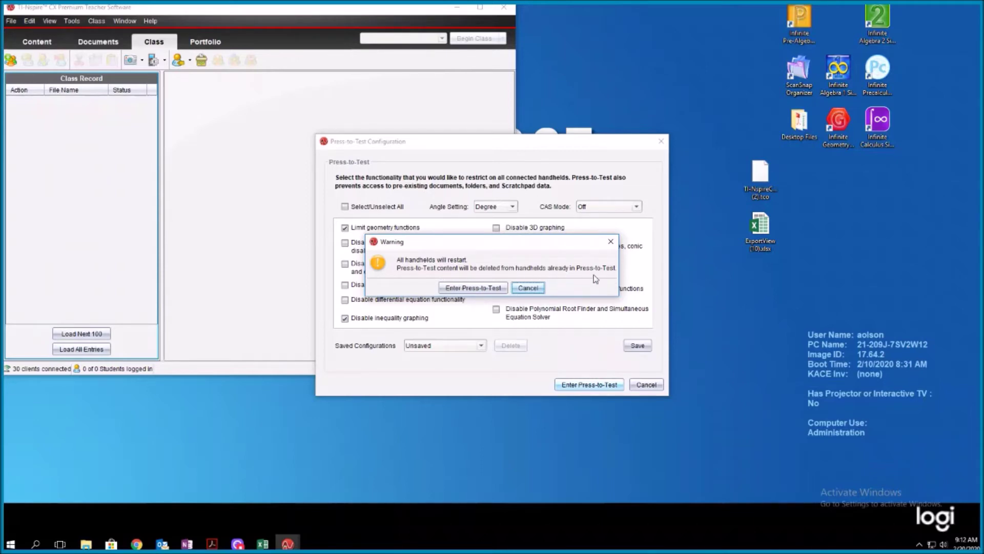
- Confirm the restart warning so all 30 connected handhelds enter Press-to-Test
click(473, 289)
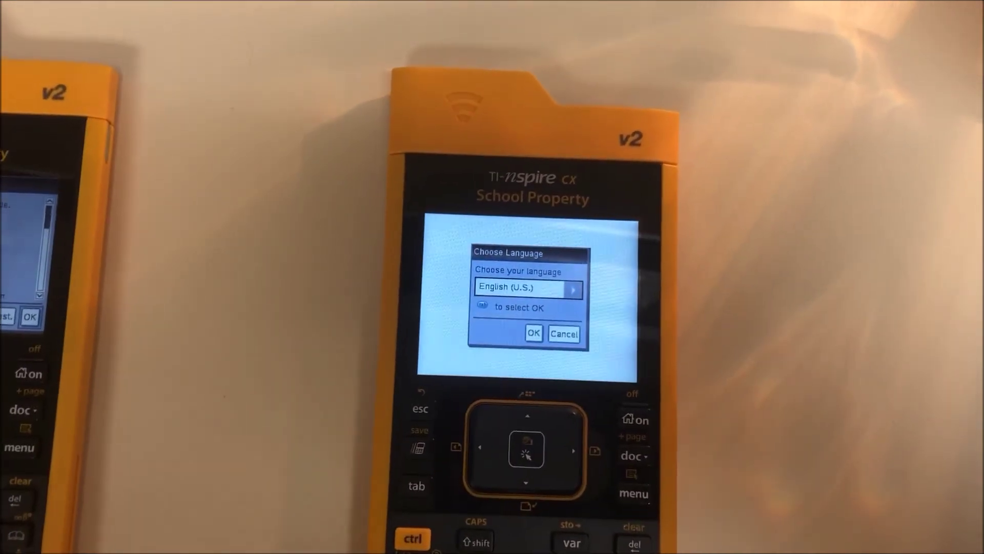
- On the handheld, accept English (U.S.) and default font size, then scroll the Press-to-Test restrictions
key(Return)
key(Return)
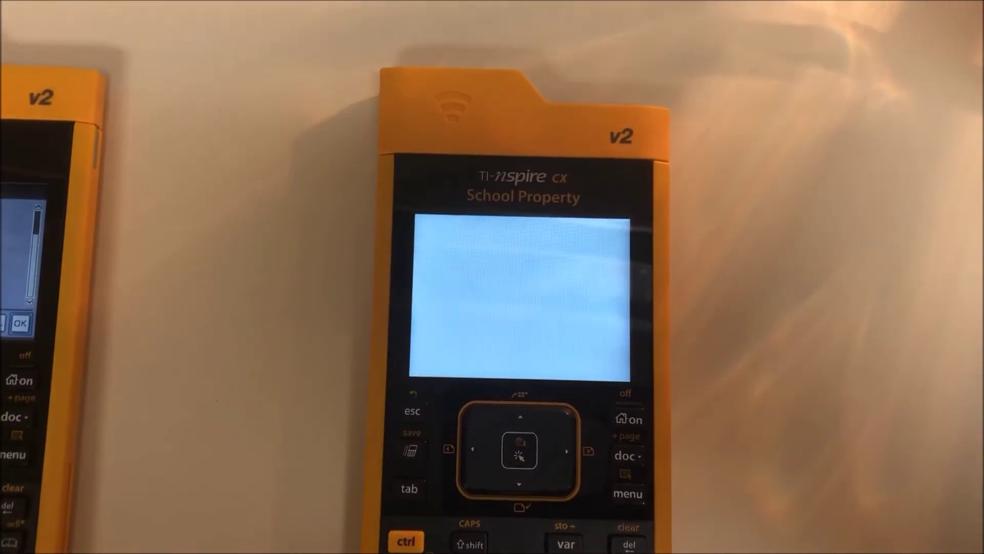
key(Return)
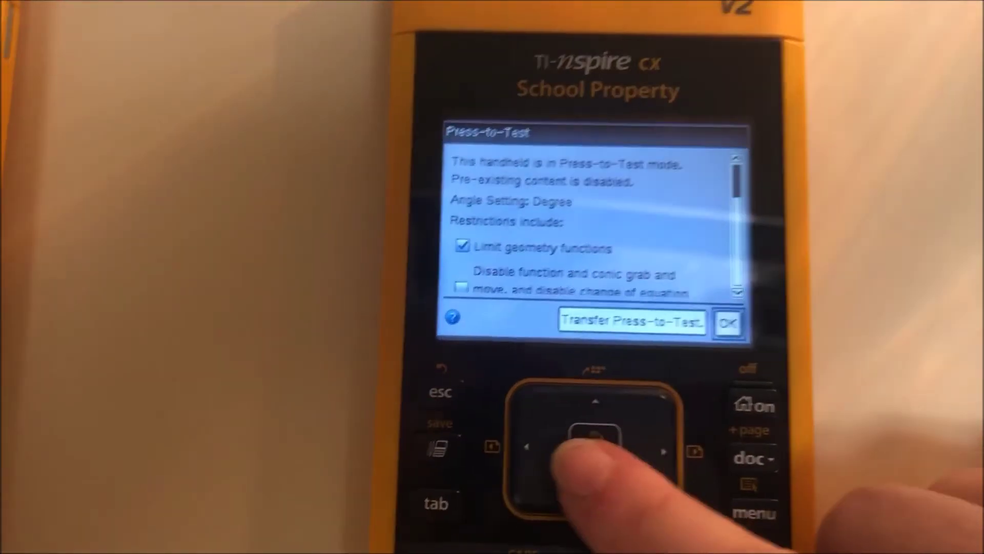
key(Down)
key(Down)
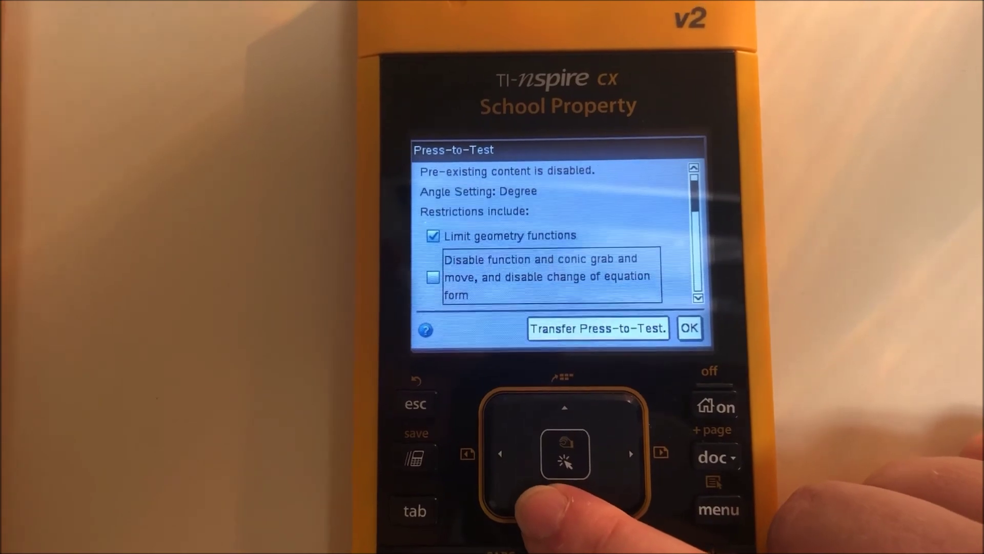
key(Down)
key(Down)
key(Down)
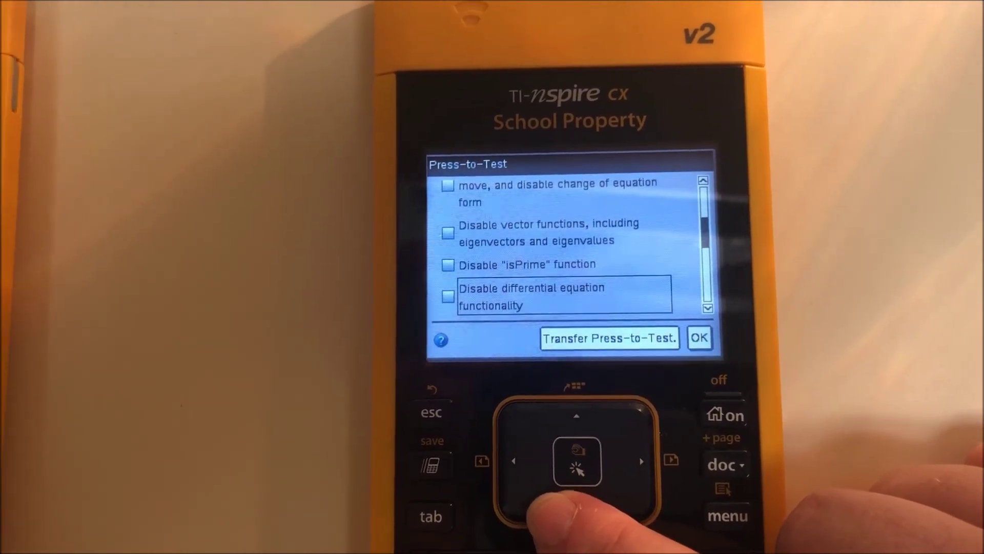
key(Return)
key(Down)
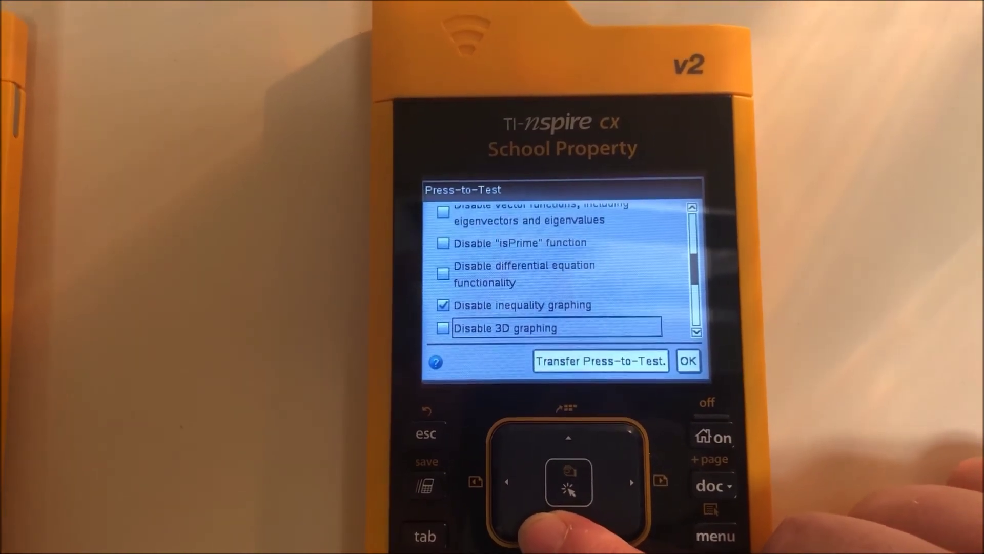
key(Down)
key(Return)
key(Down)
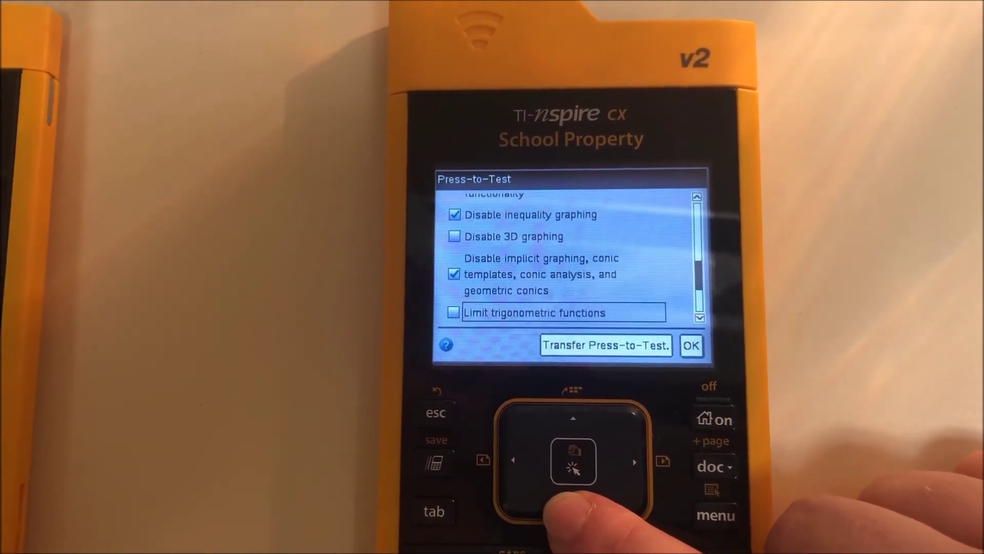
key(Down)
key(Down)
key(Down)
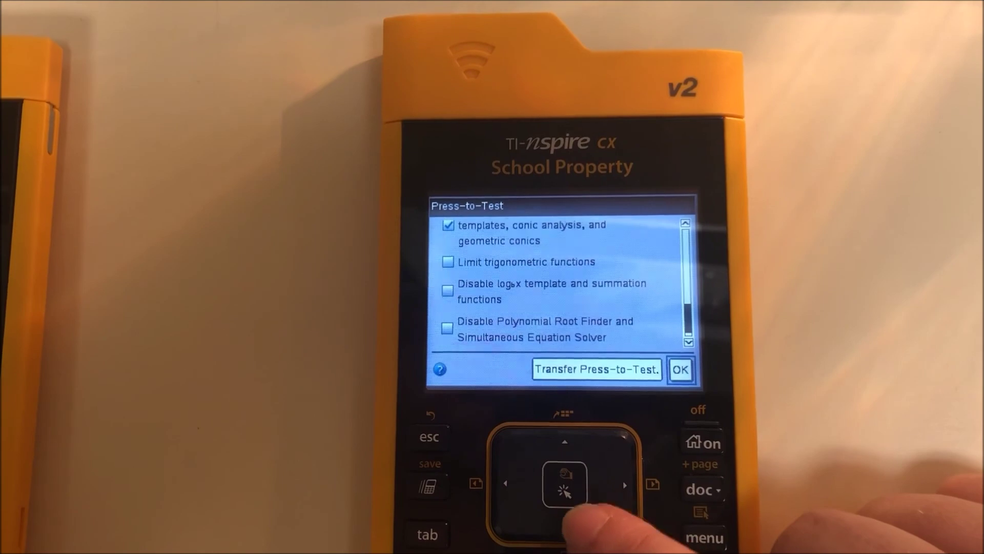
key(Down)
key(Up)
key(Up)
key(Up)
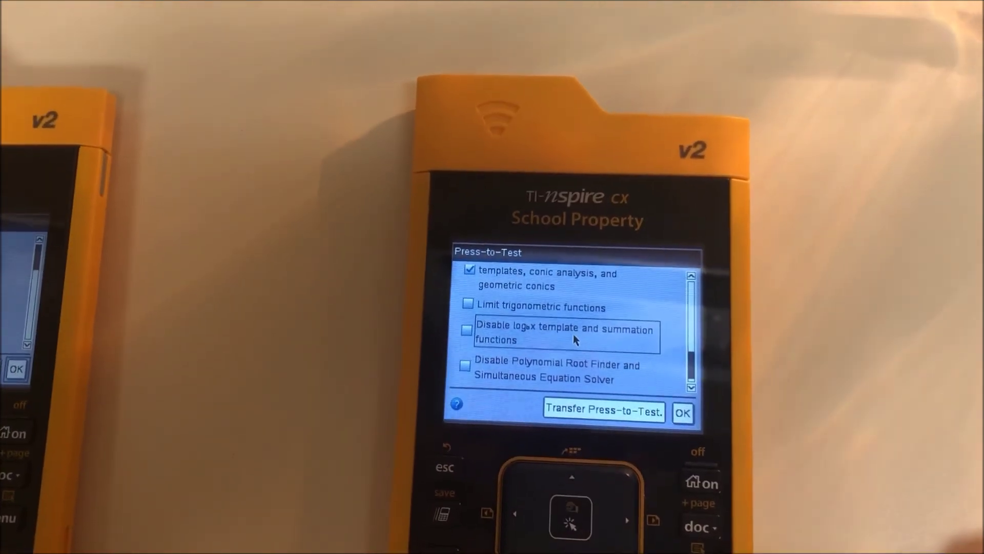
key(Down)
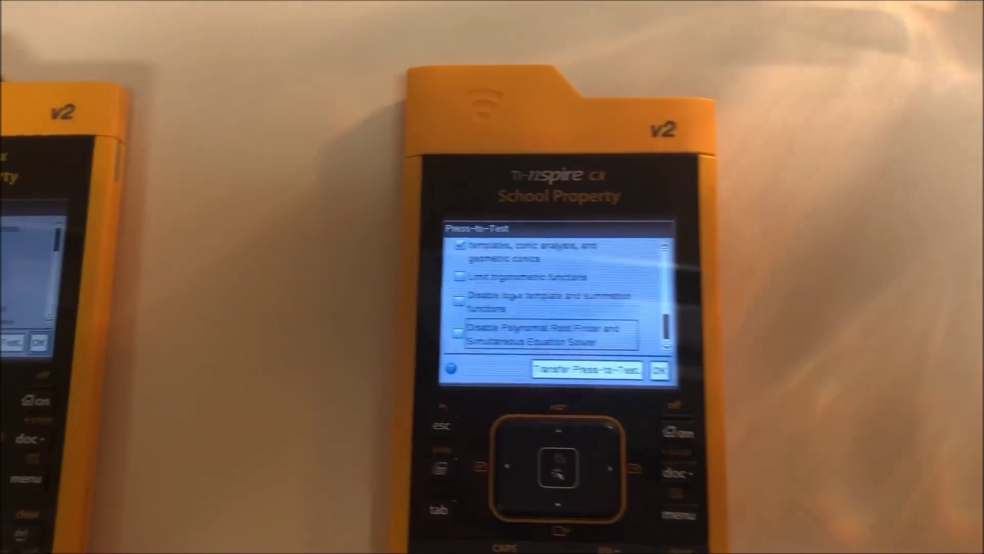